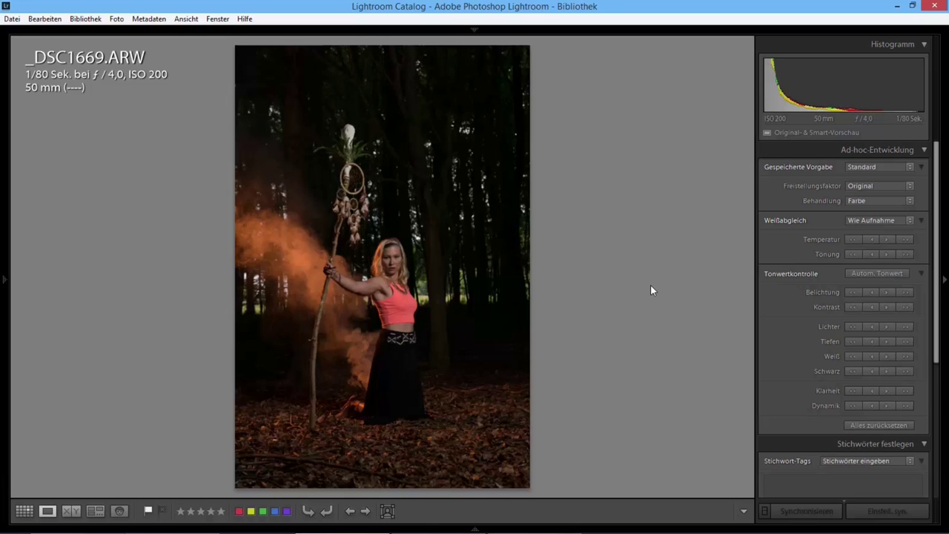
Flip repeatedly between the raw _DSC1669.ARW and the edited _DSC1669-Bearbeitet.tif to compare them.
key(Right)
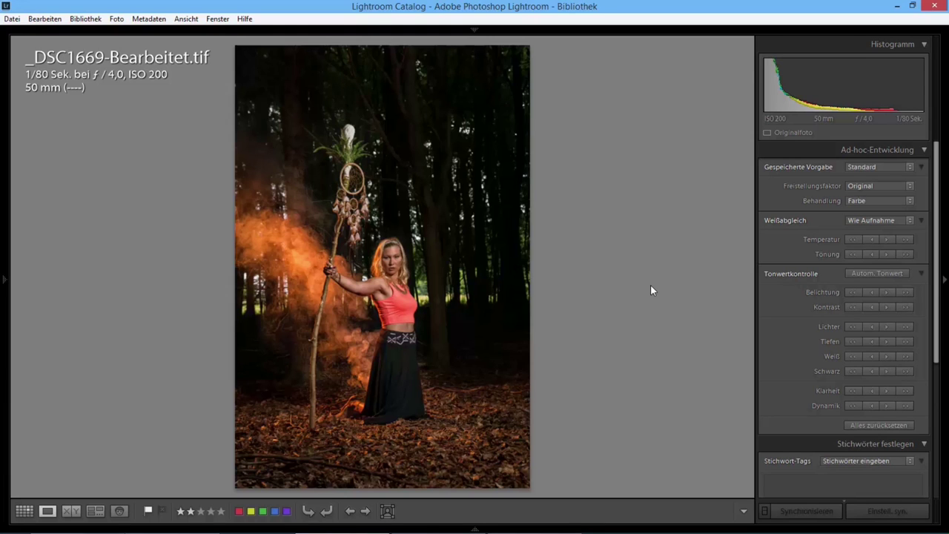
key(Left)
key(Right)
key(Left)
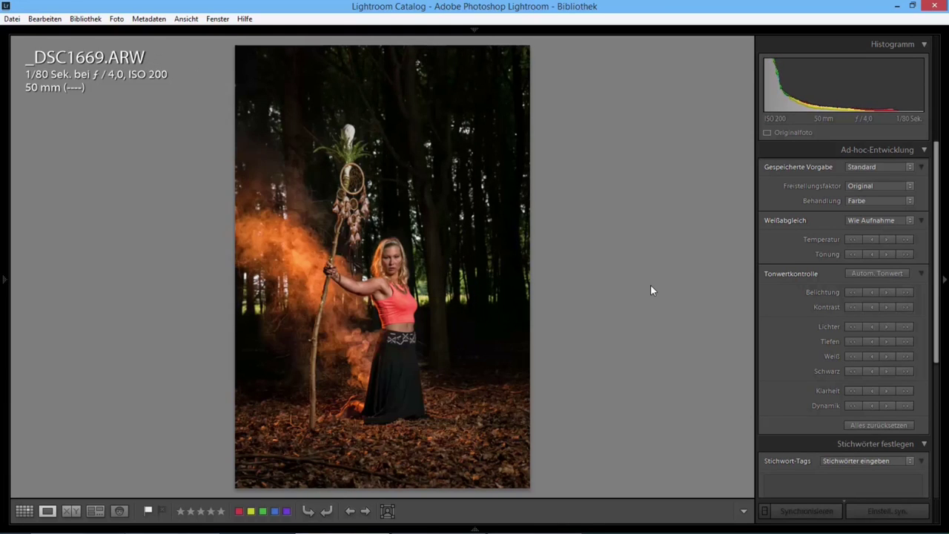
key(Right)
key(Left)
key(Right)
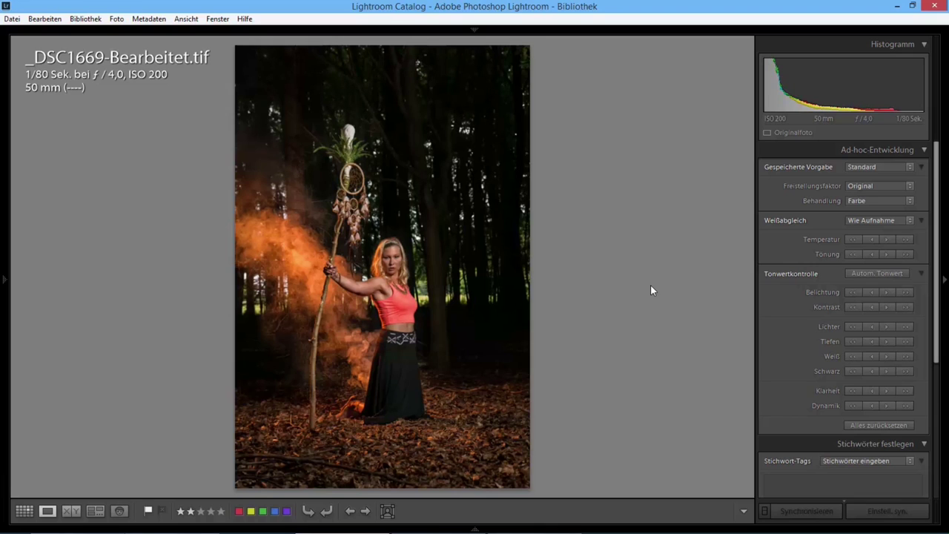
key(Left)
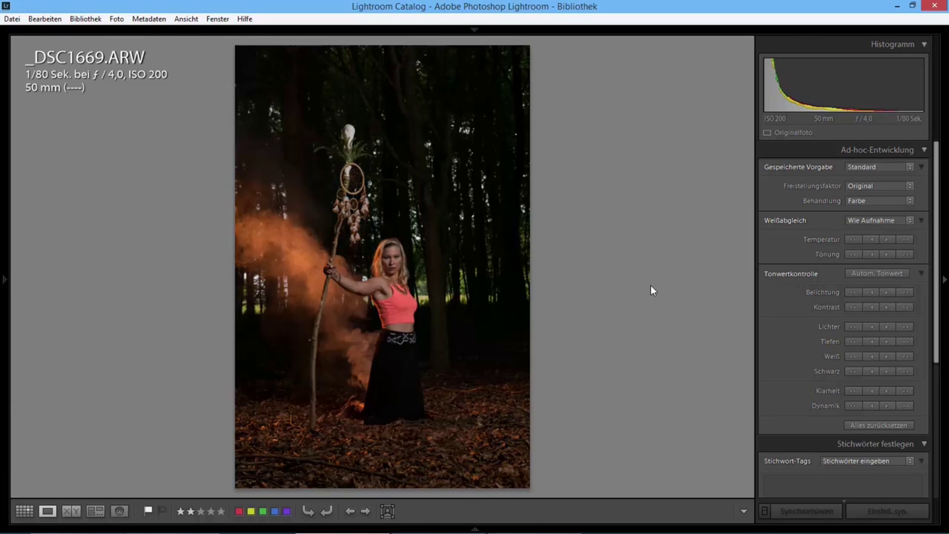
key(Right)
key(Left)
key(Left)
key(Right)
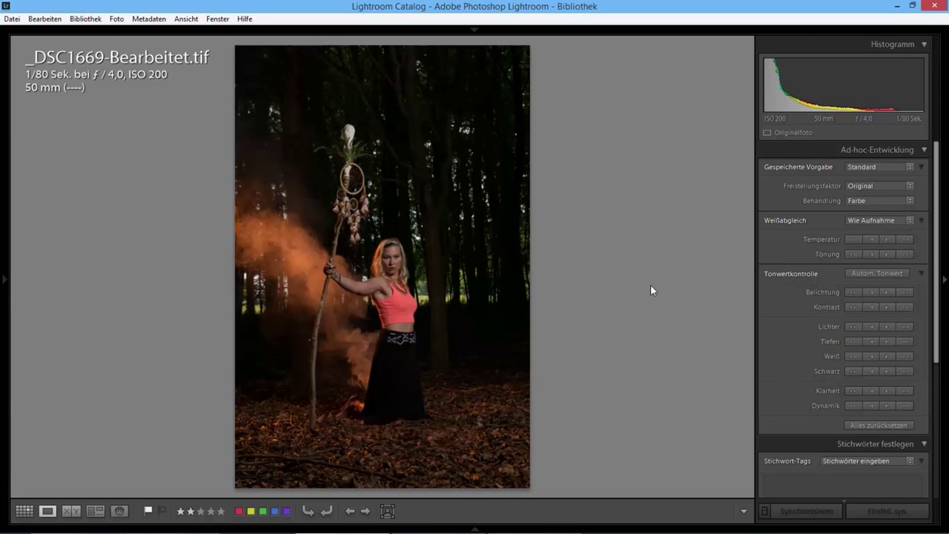
key(Left)
key(Right)
key(Left)
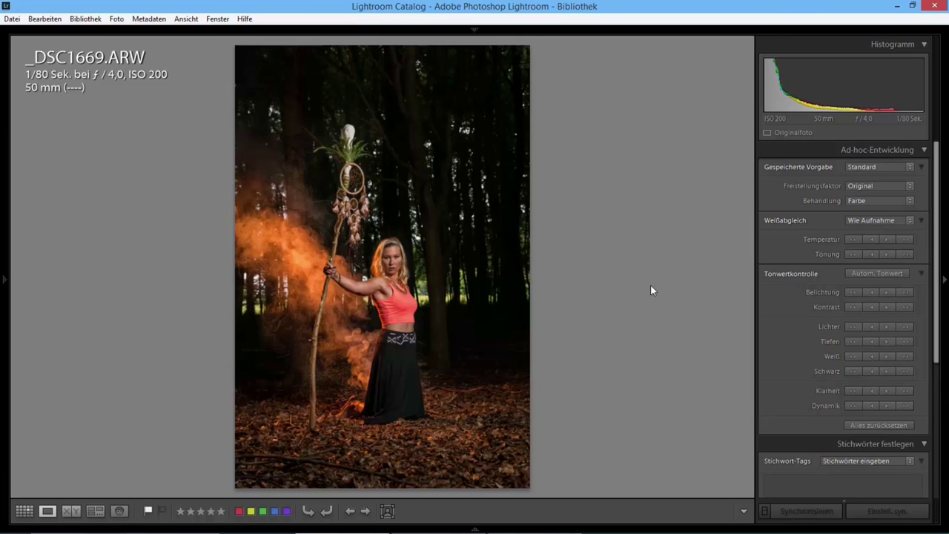
key(Right)
Settle on the raw _DSC1669.ARW and open it in the Develop module.
key(Left)
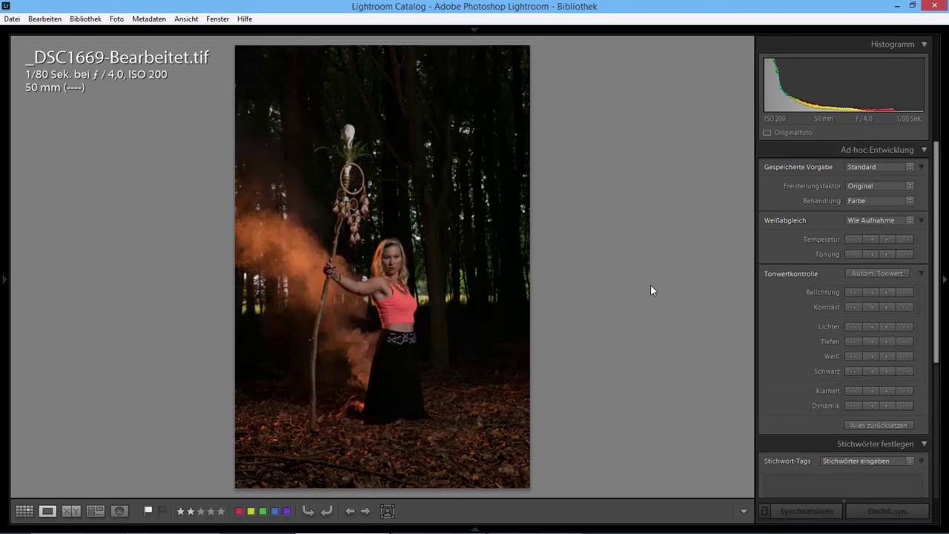
key(Right)
key(Left)
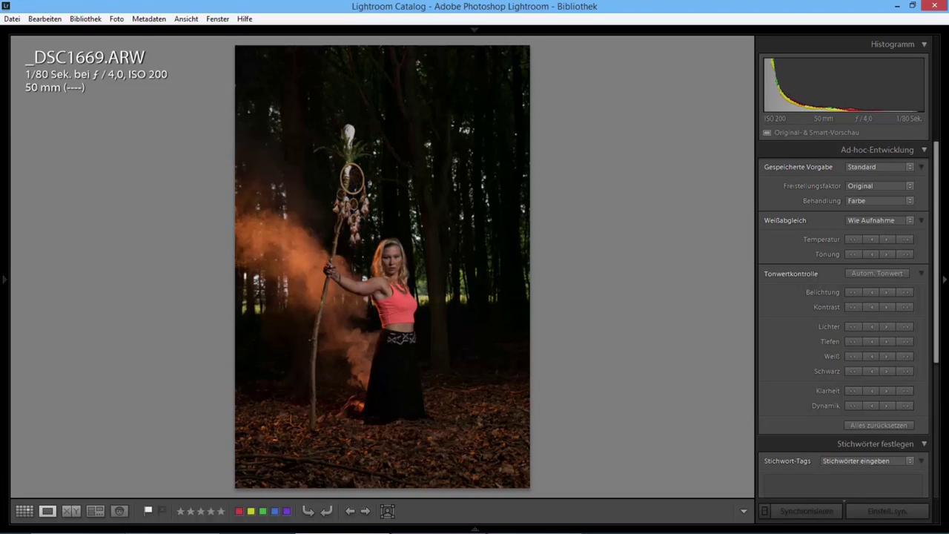
key(d)
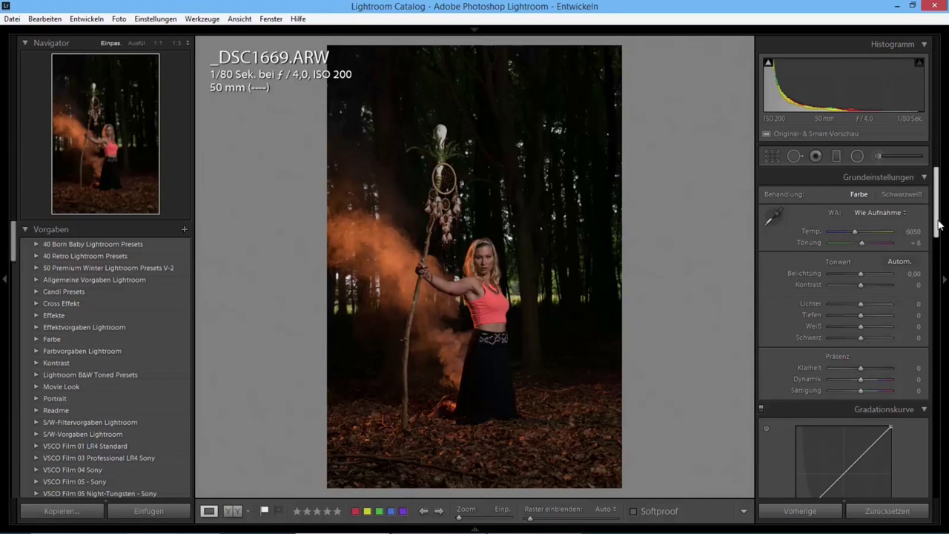
On _DSC1669.ARW, set Belichtung +0.53, Kontrast +11, Lichter −100 and Tiefen +100.
drag(862, 274, 863, 275)
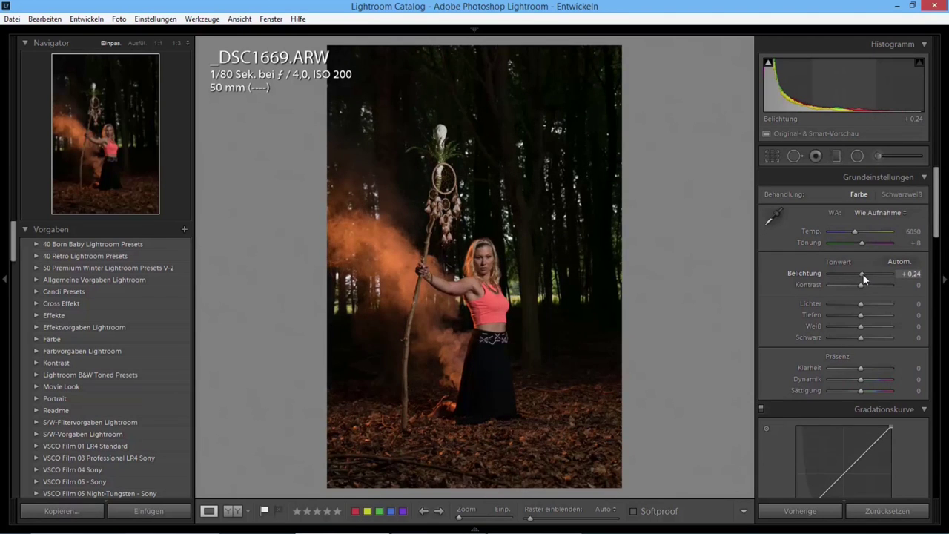
double_click(862, 273)
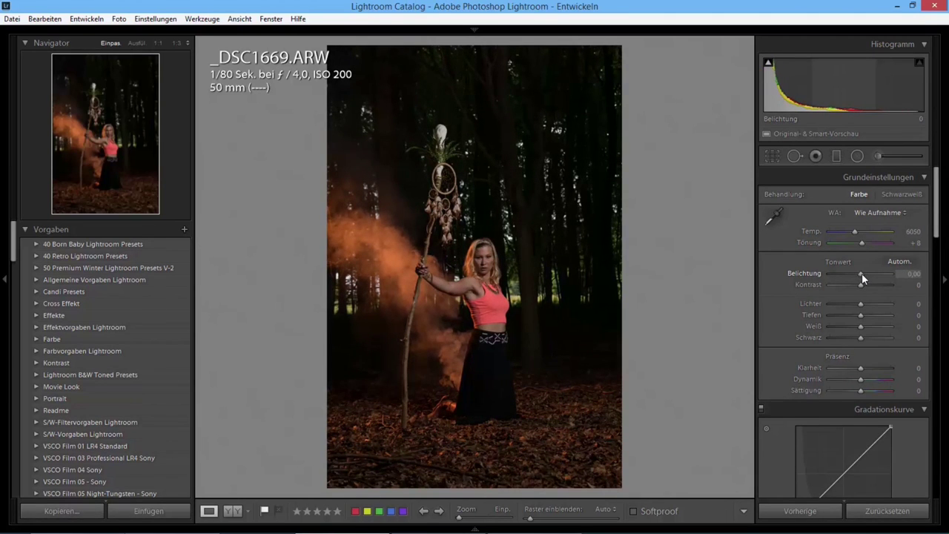
drag(861, 275, 864, 274)
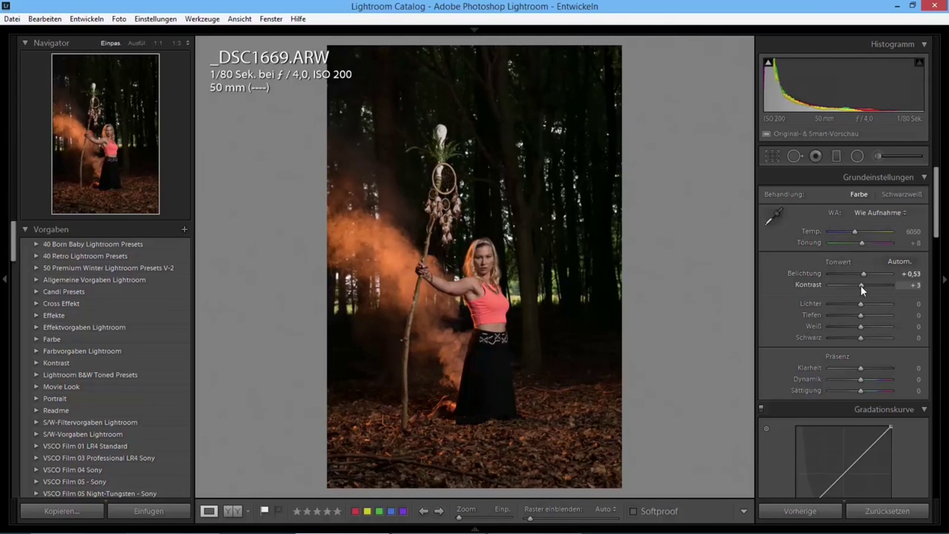
drag(861, 284, 862, 314)
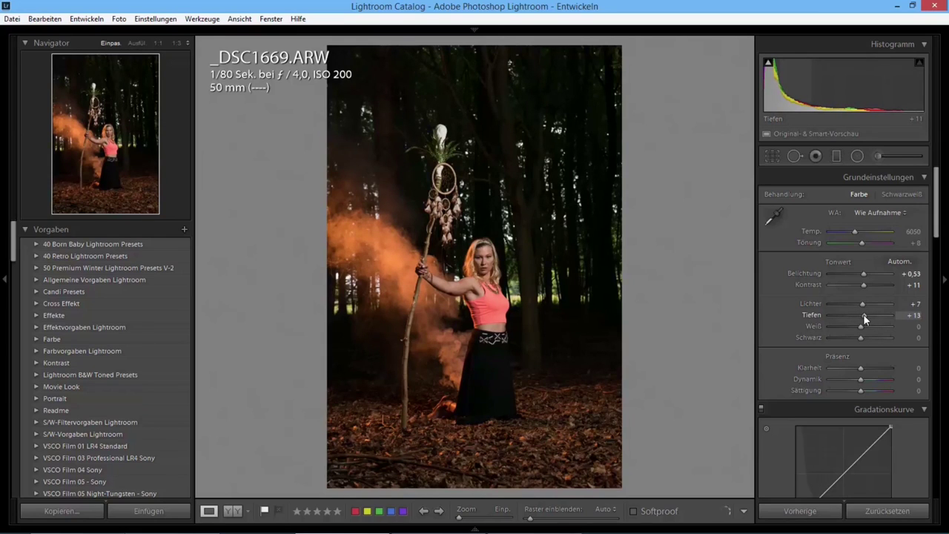
mouse_move(862, 315)
mouse_down()
mouse_move(893, 315)
mouse_move(823, 305)
mouse_up()
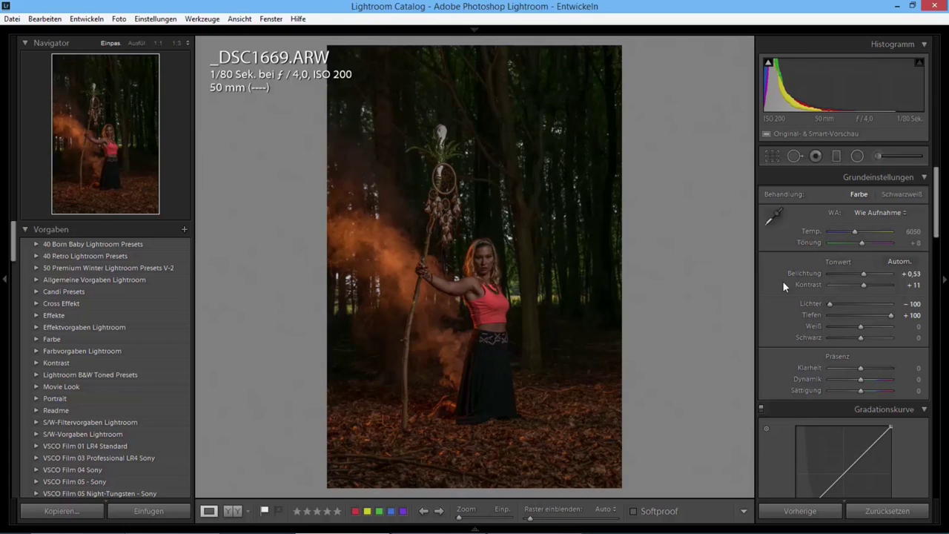
Add Klarheit +17, trim exposure back, and ease the shadows down from maximum.
drag(863, 274, 866, 274)
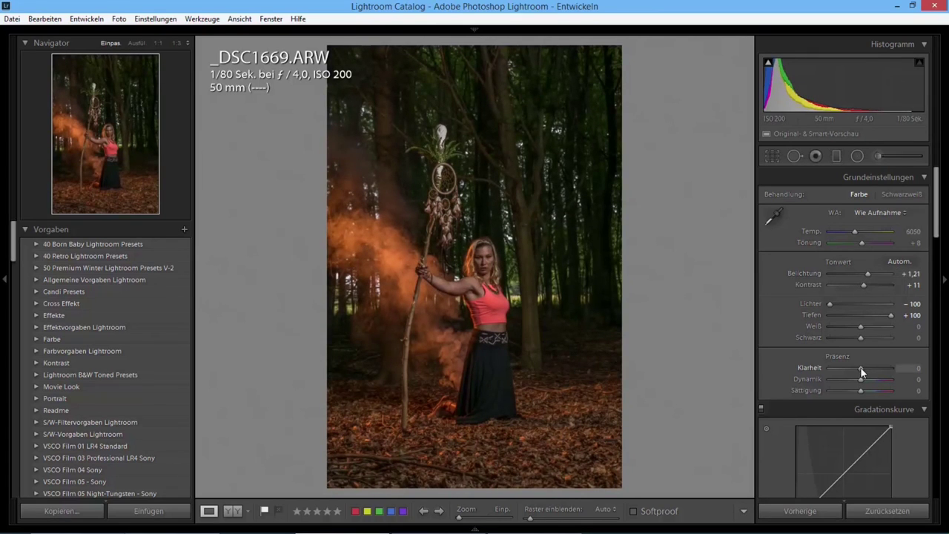
drag(865, 367, 863, 367)
click(869, 369)
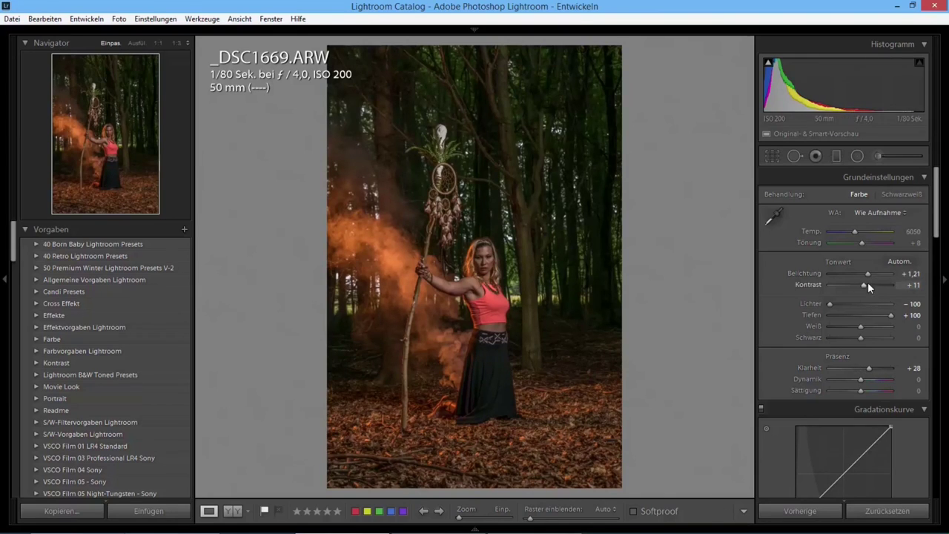
drag(867, 272, 864, 275)
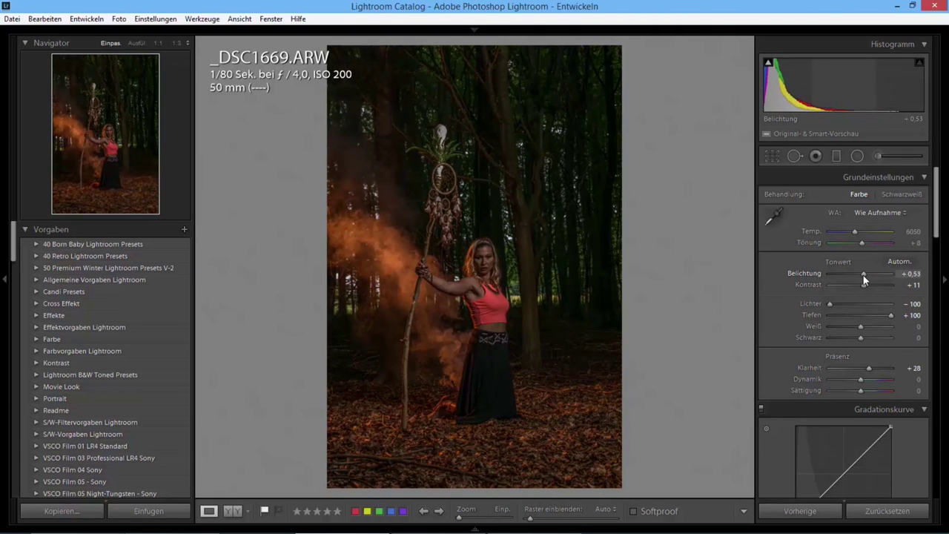
drag(869, 368, 867, 369)
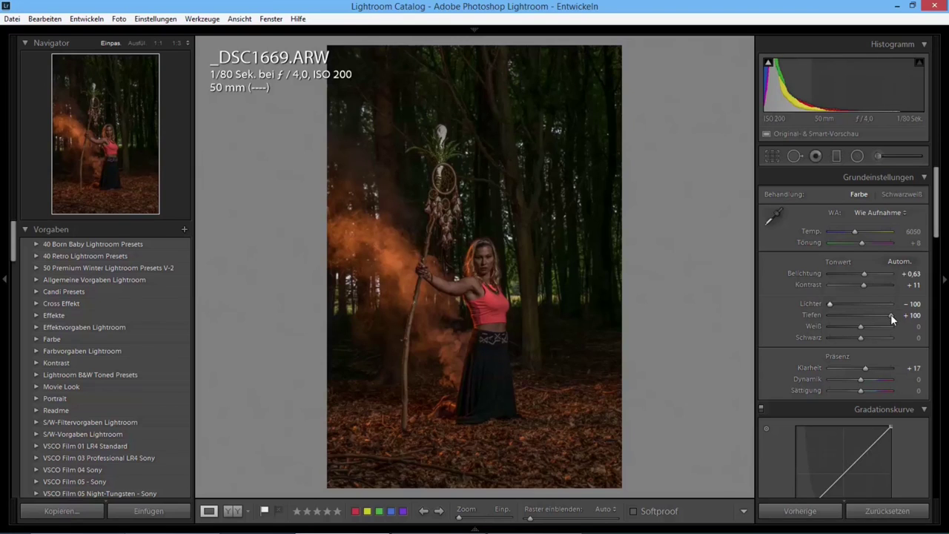
mouse_move(891, 315)
mouse_down()
mouse_move(874, 317)
mouse_move(865, 303)
mouse_move(858, 315)
mouse_move(864, 307)
mouse_up()
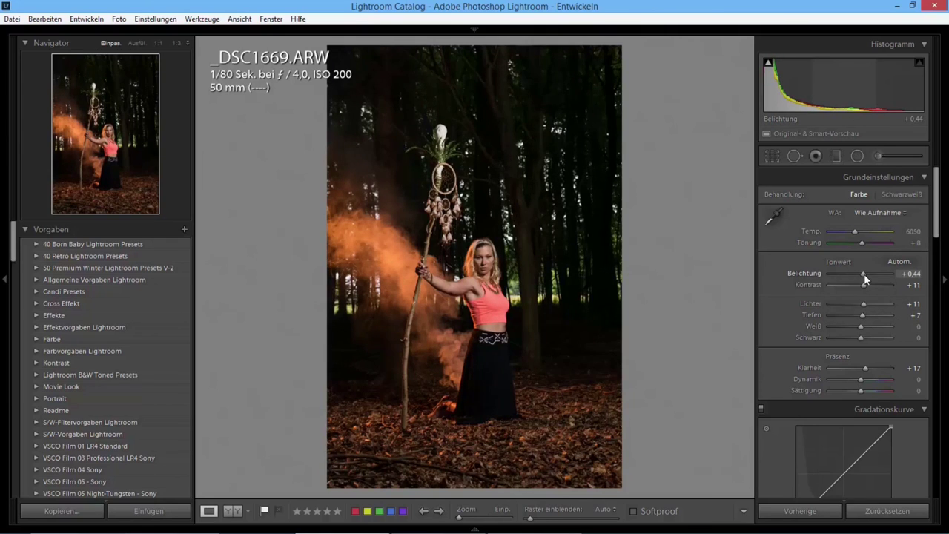
Fine-tune Belichtung to +0.53, Dynamik +17, Lichter +5 and Tiefen +15.
drag(864, 274, 864, 274)
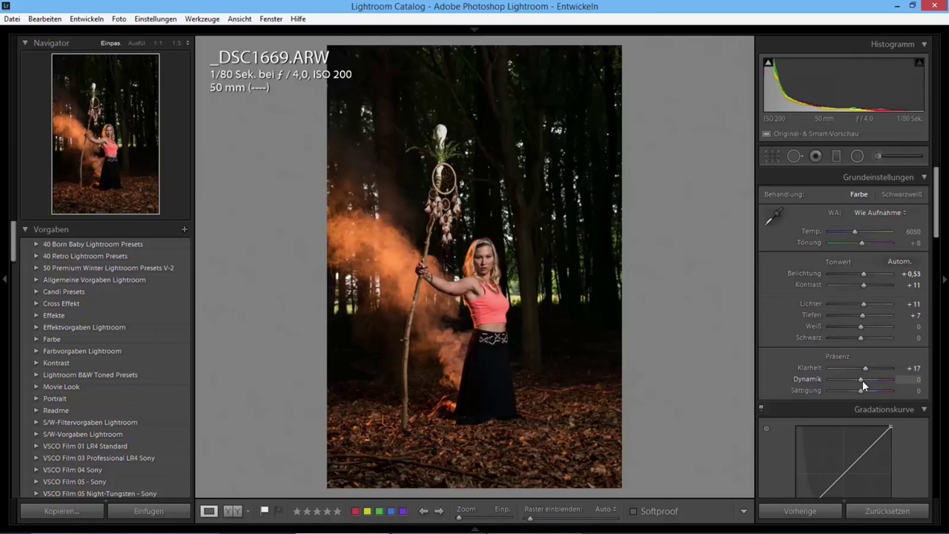
drag(863, 382, 866, 382)
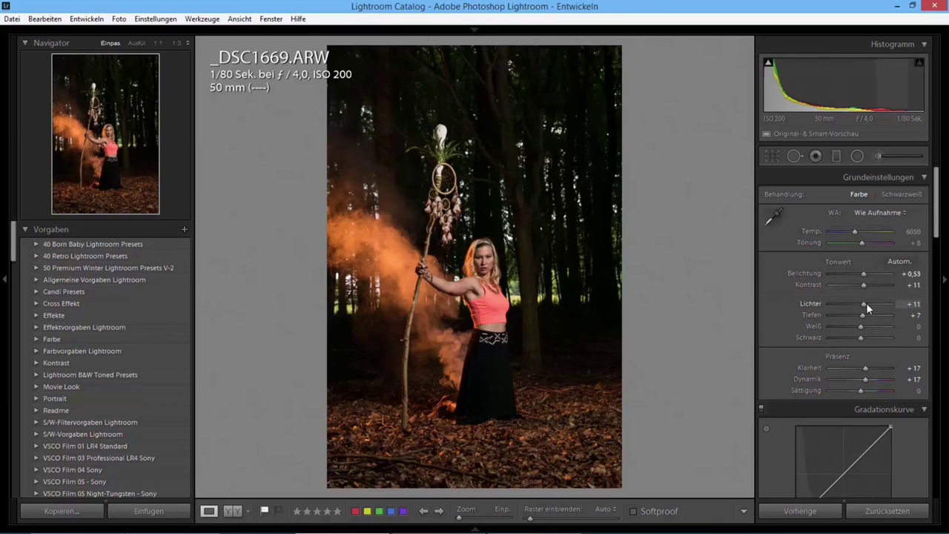
drag(864, 303, 860, 304)
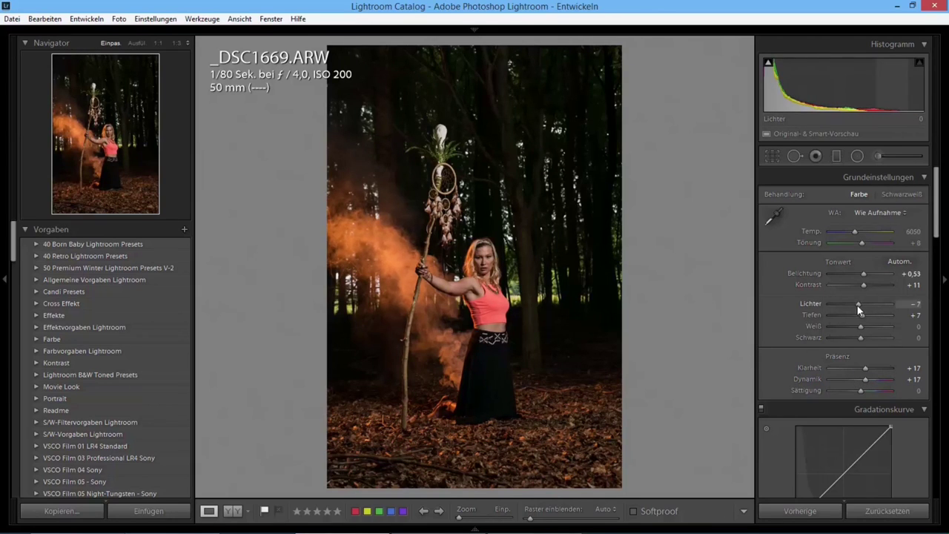
mouse_move(860, 304)
mouse_down()
mouse_move(861, 320)
mouse_move(868, 315)
mouse_up()
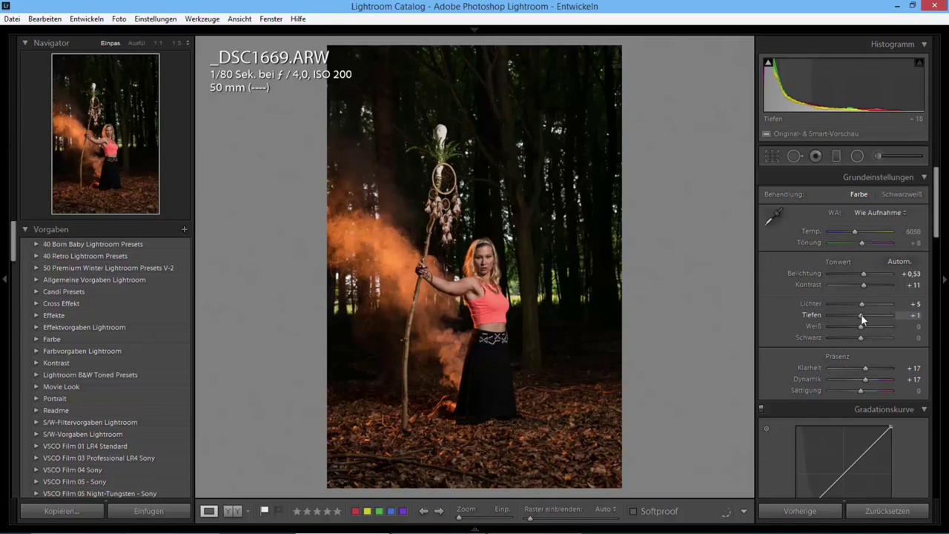
mouse_move(866, 314)
mouse_down()
mouse_move(856, 317)
mouse_move(885, 314)
mouse_move(854, 315)
mouse_move(865, 318)
mouse_up()
Bring up the Details panel and experiment with the sharpening Amount slider.
scroll(833, 324, down, 5)
scroll(831, 333, down, 5)
scroll(831, 335, down, 5)
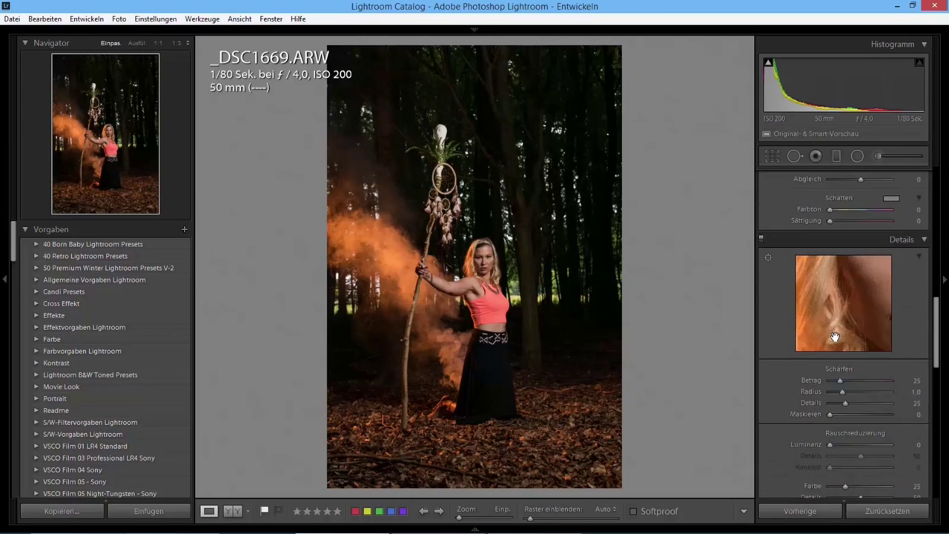
scroll(835, 337, down, 2)
drag(841, 307, 830, 306)
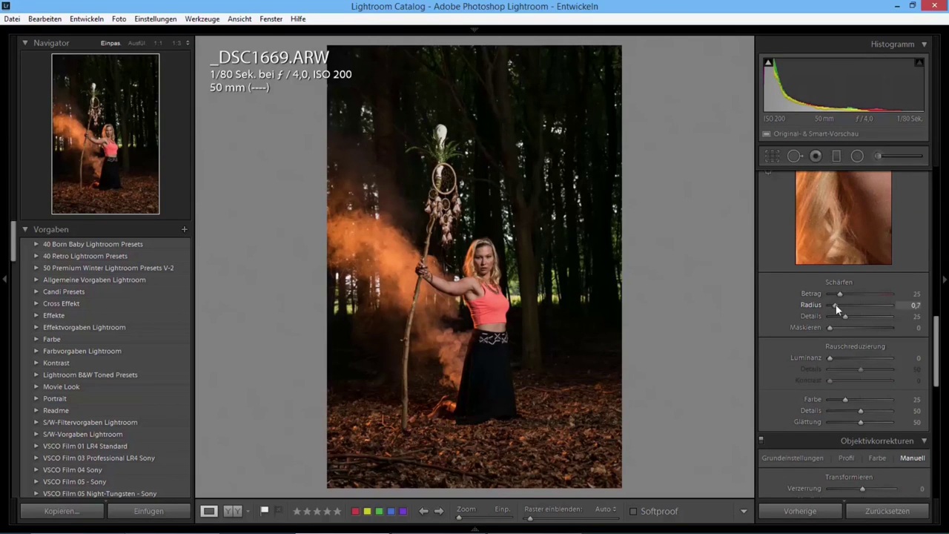
drag(842, 292, 860, 294)
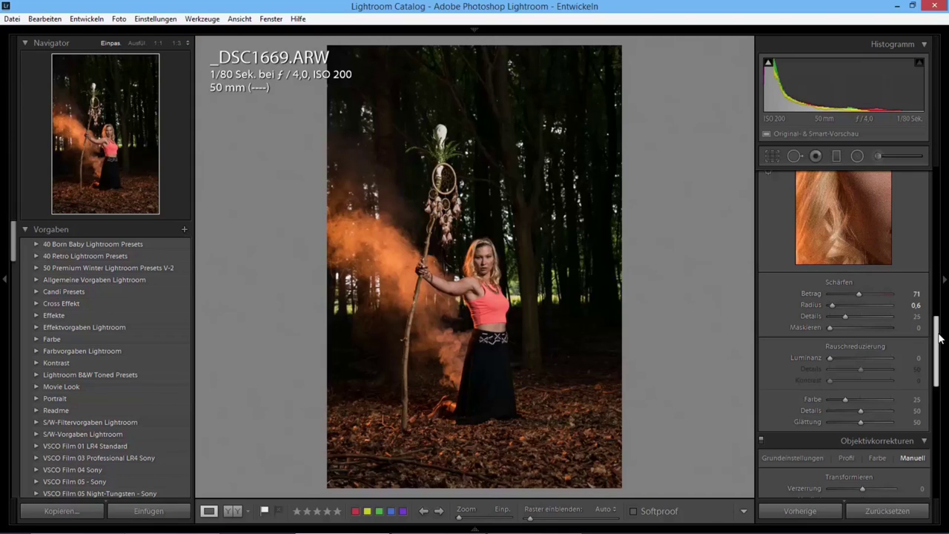
drag(938, 337, 937, 315)
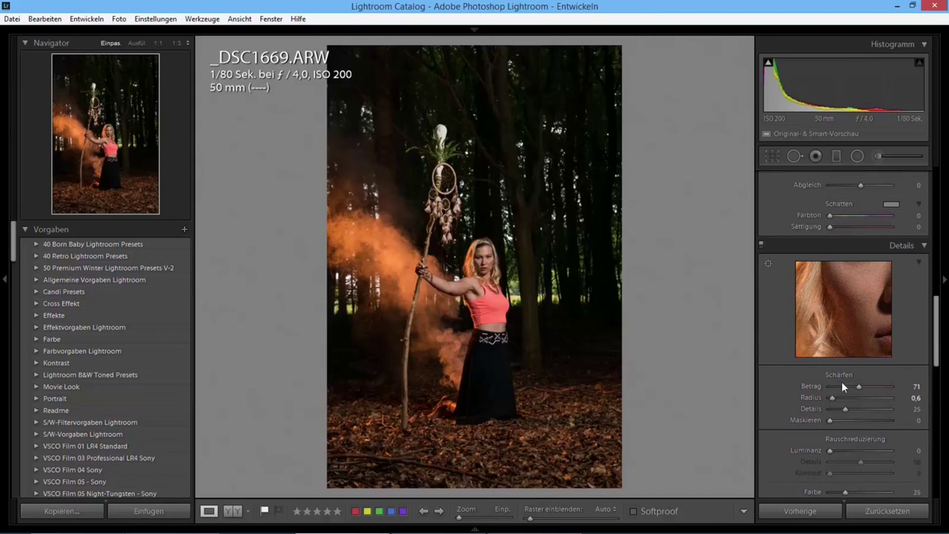
drag(859, 387, 820, 387)
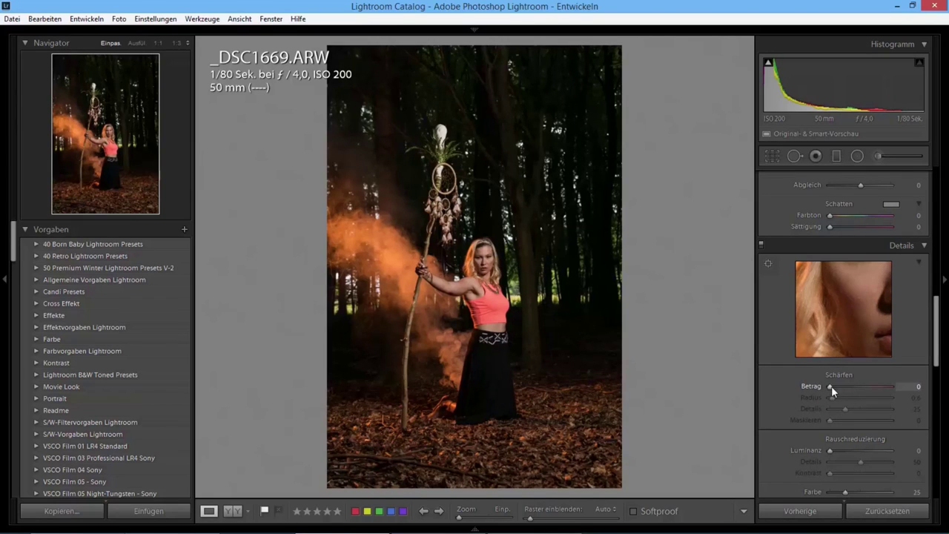
mouse_move(831, 386)
mouse_down()
mouse_move(883, 389)
mouse_move(832, 398)
mouse_move(848, 387)
mouse_up()
Set sharpening Amount 63 and Masking 52, checking lips and necklace in the detail preview.
drag(854, 387, 857, 387)
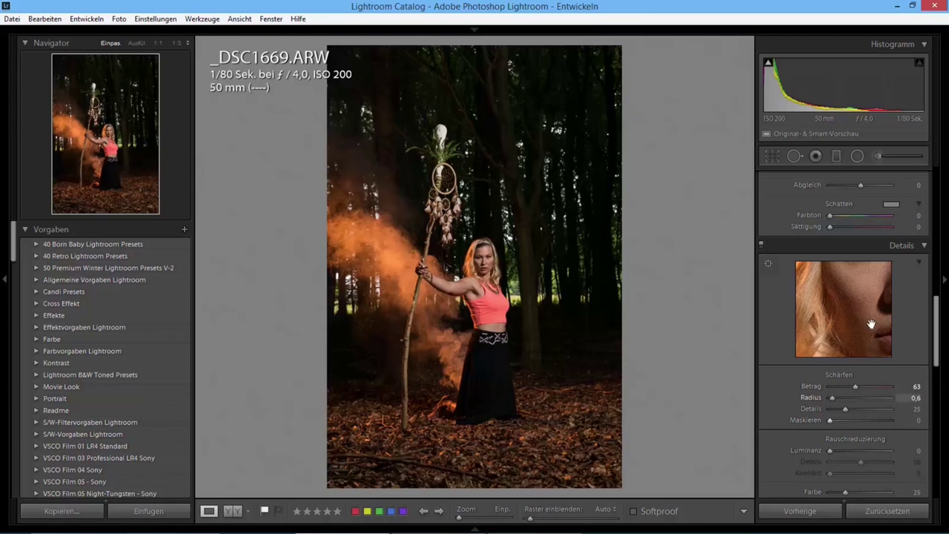
drag(831, 420, 848, 424)
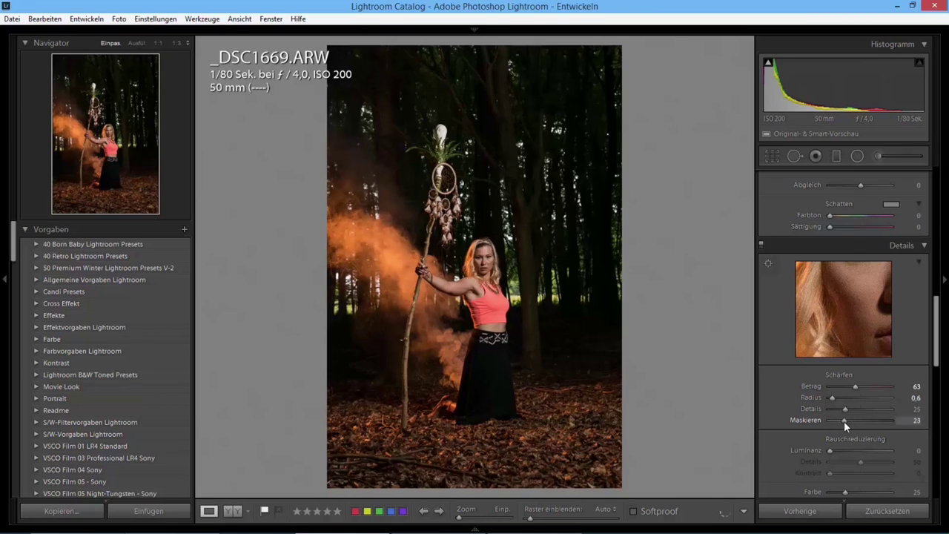
drag(849, 424, 854, 421)
mouse_move(871, 313)
mouse_down()
mouse_move(828, 299)
mouse_move(814, 279)
mouse_move(870, 281)
mouse_move(826, 278)
mouse_move(808, 288)
mouse_move(834, 315)
mouse_move(845, 293)
mouse_move(863, 312)
mouse_up()
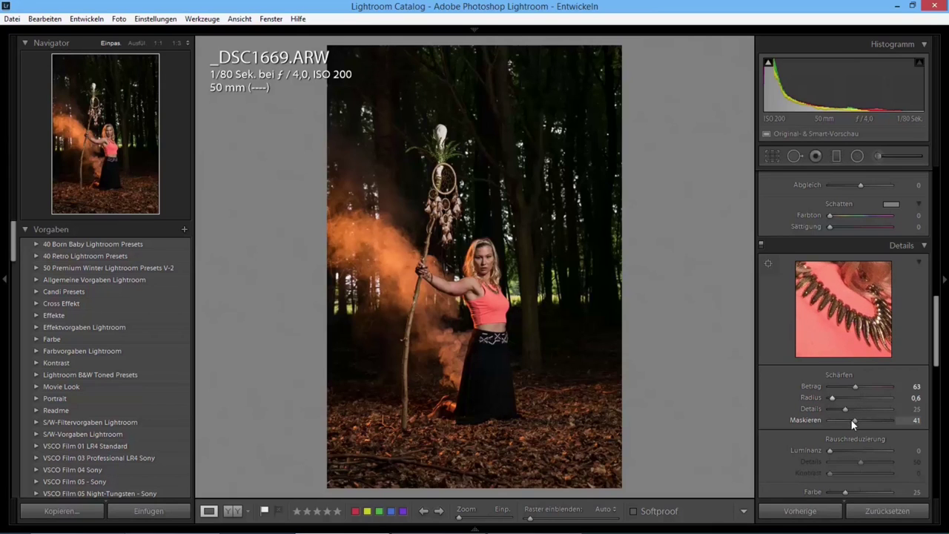
drag(852, 420, 824, 421)
drag(823, 334, 870, 276)
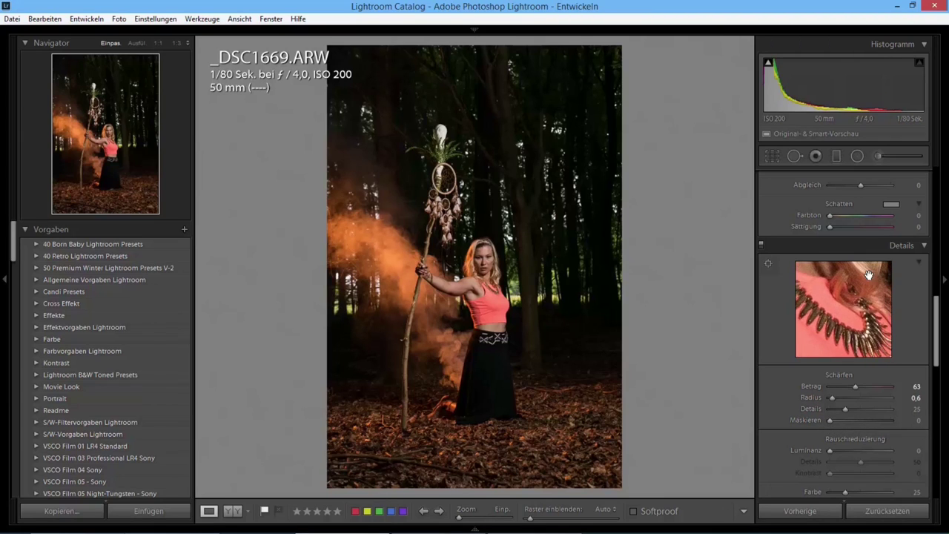
mouse_move(831, 420)
mouse_down()
mouse_move(856, 420)
mouse_move(845, 422)
mouse_up()
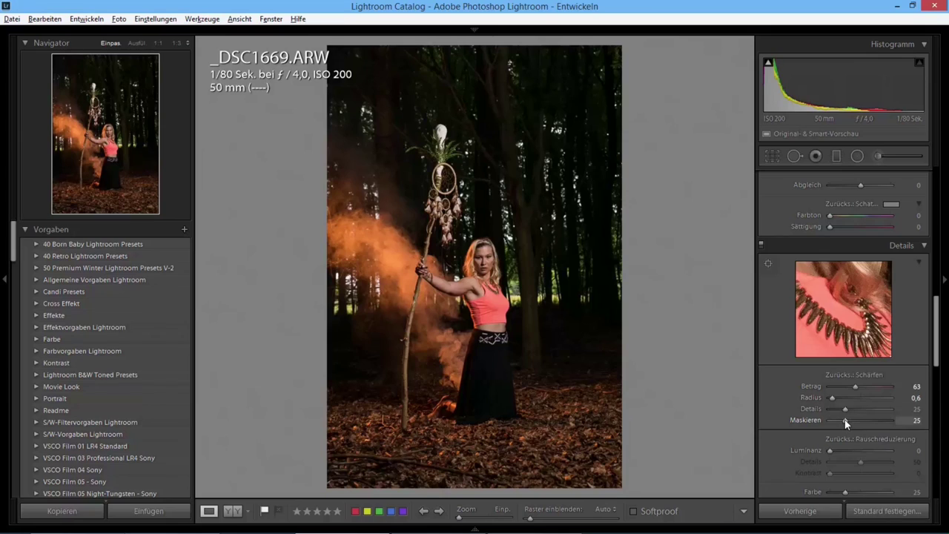
mouse_move(845, 420)
mouse_down()
mouse_move(835, 421)
mouse_move(861, 418)
mouse_up()
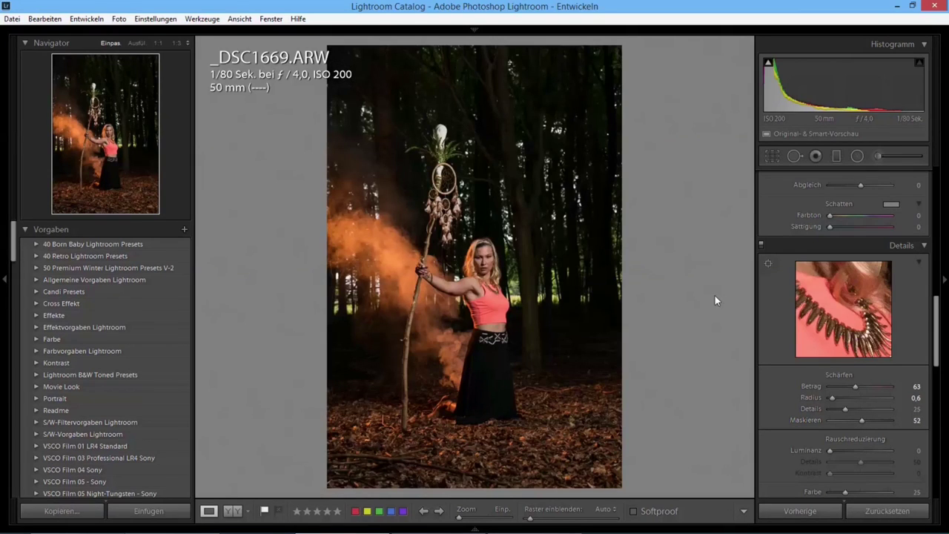
drag(935, 318, 932, 215)
click(942, 227)
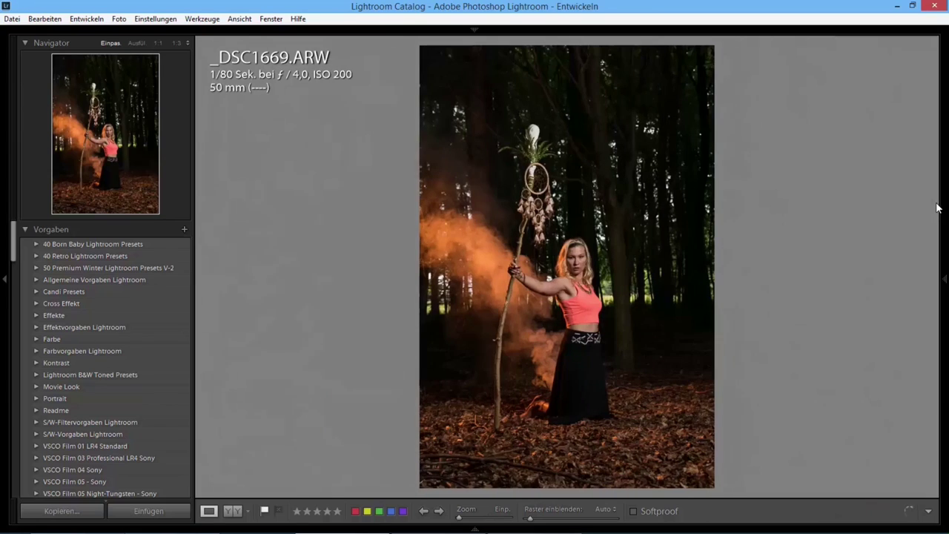
click(943, 263)
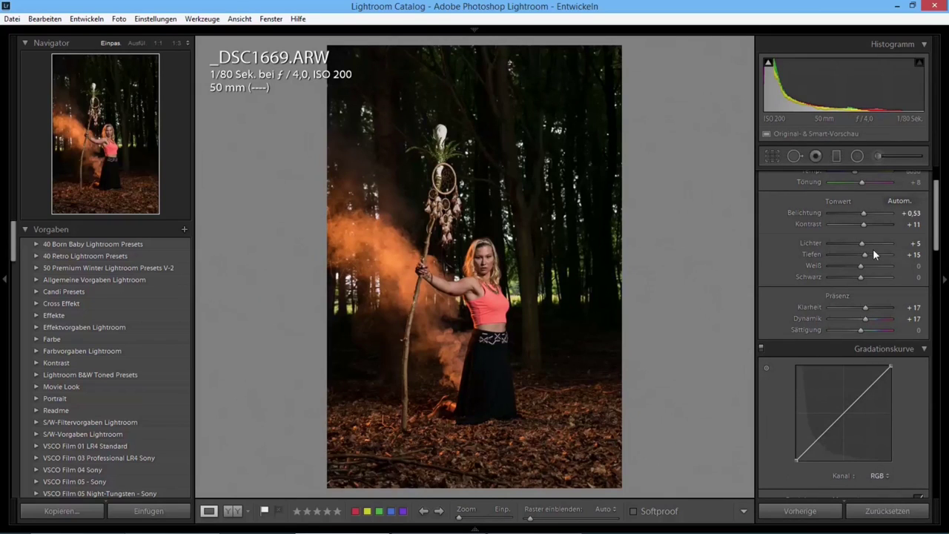
scroll(853, 252, up, 2)
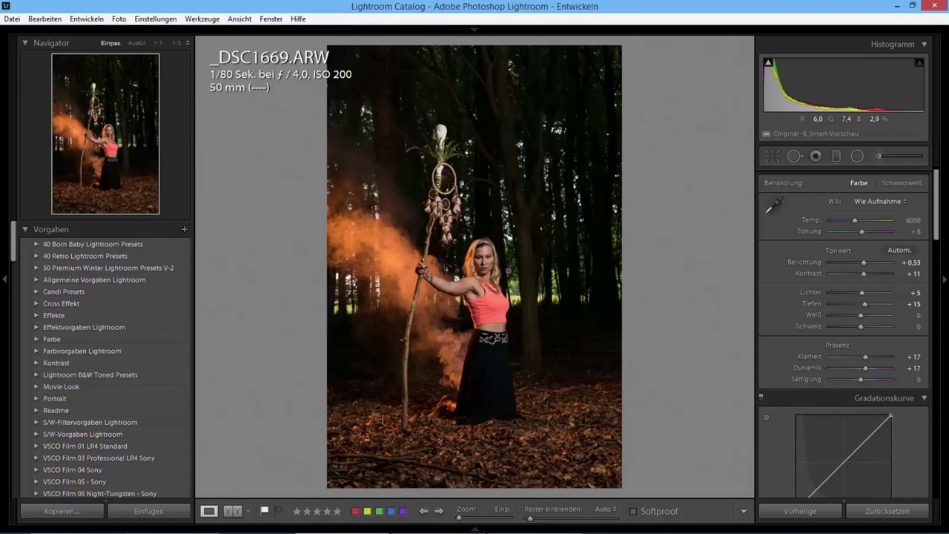
Edit the photo in Color Efex Pro 4 as a 'Kopie mit Lightroom-Anpassungen'.
right_click(505, 269)
mouse_move(546, 291)
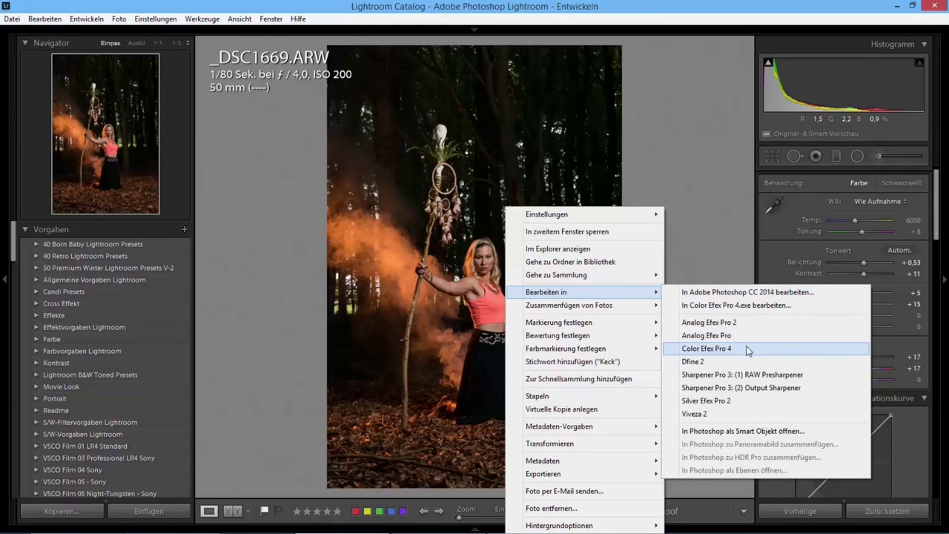
click(747, 349)
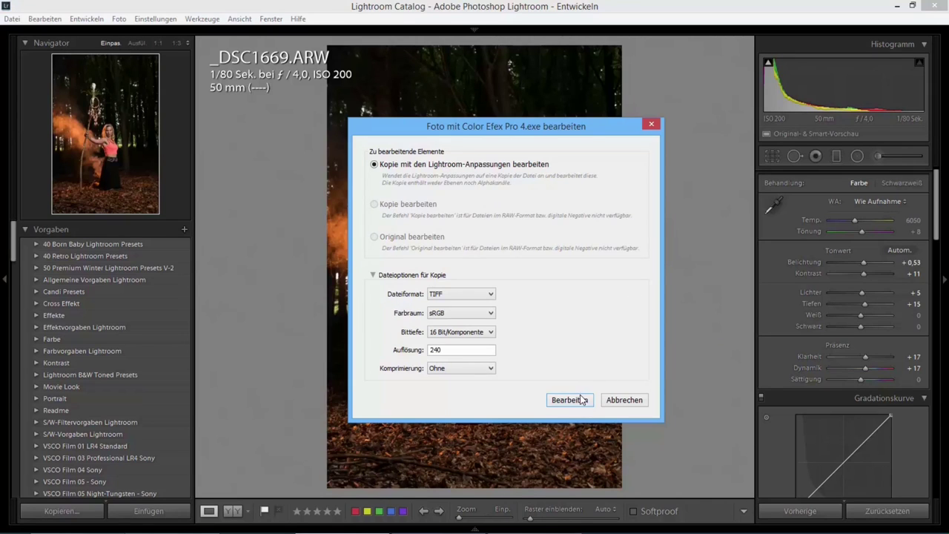
click(579, 393)
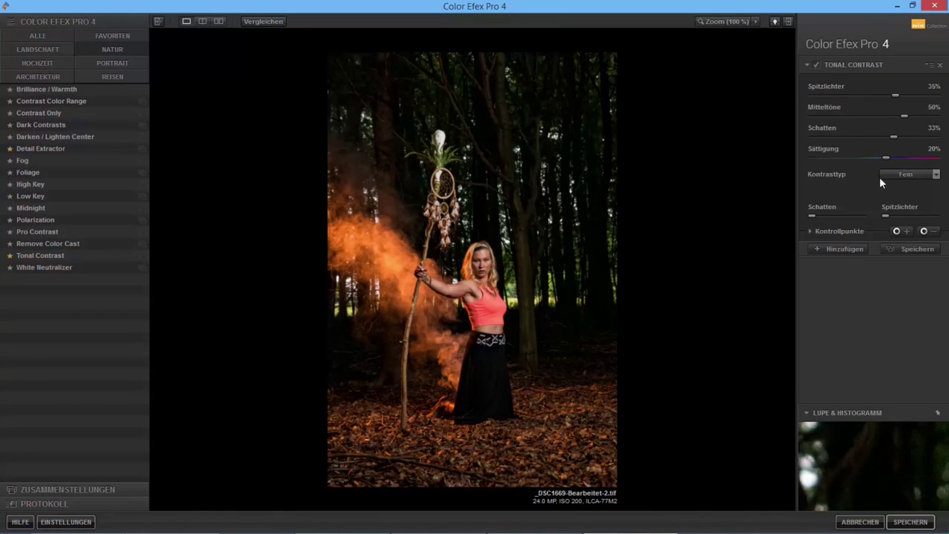
Tune Tonal Contrast to saturation 13%, midtones 66%, highlights 45% and shadows 46%.
mouse_move(883, 158)
mouse_down()
mouse_move(838, 155)
mouse_move(880, 157)
mouse_up()
drag(903, 116, 786, 120)
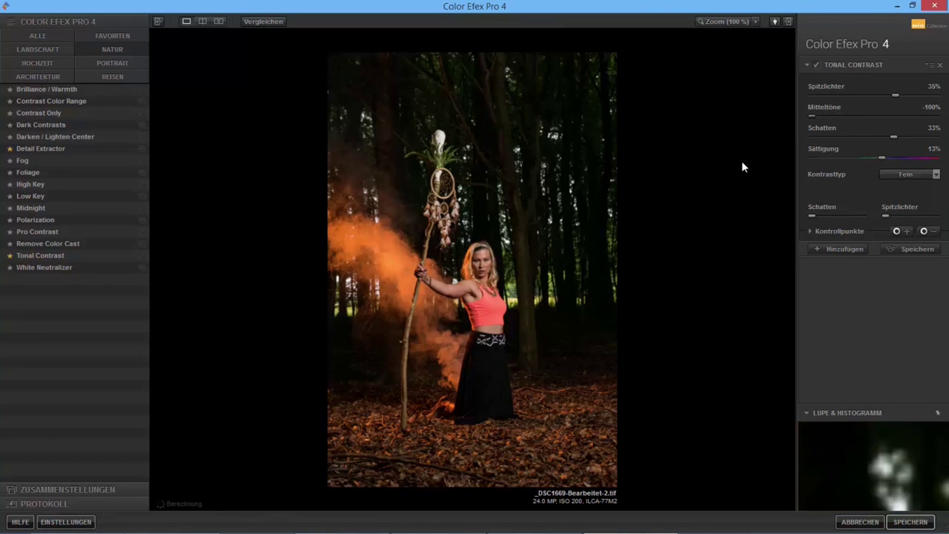
mouse_move(810, 116)
mouse_down()
mouse_move(920, 122)
mouse_move(827, 122)
mouse_move(914, 119)
mouse_move(904, 95)
mouse_up()
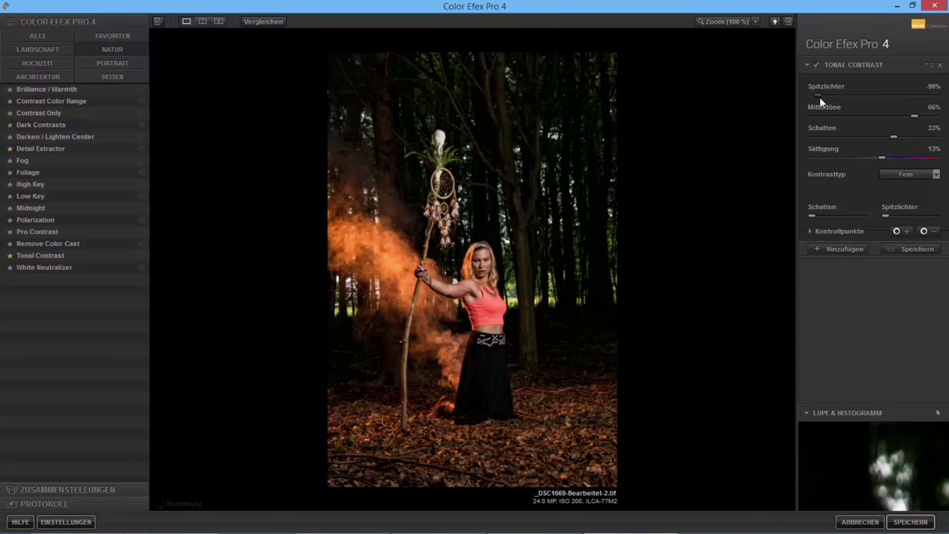
drag(819, 97, 946, 101)
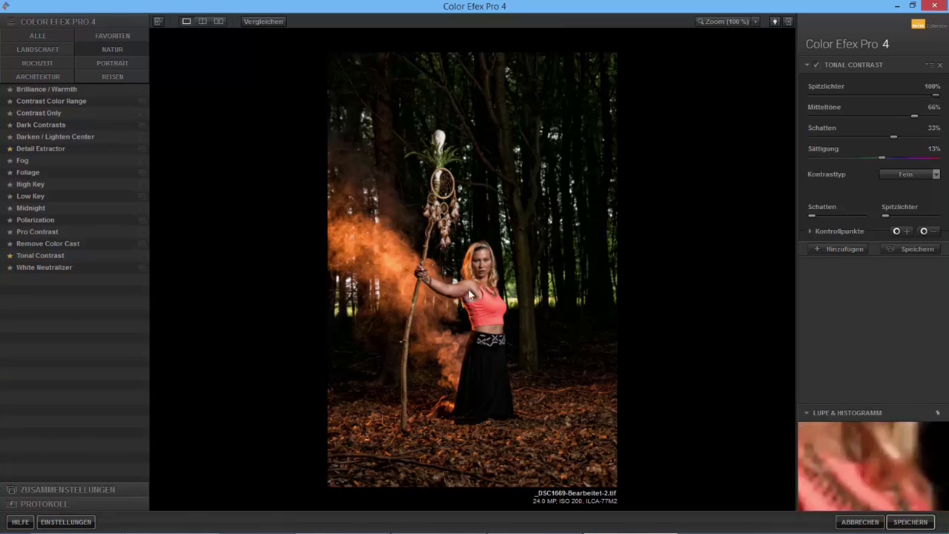
drag(934, 97, 902, 95)
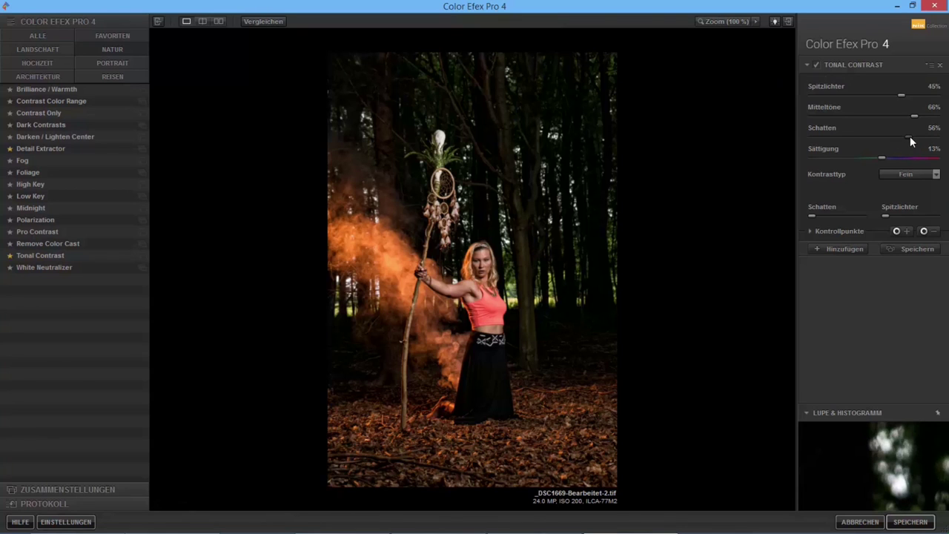
drag(910, 136, 809, 140)
mouse_move(812, 135)
mouse_down()
mouse_move(894, 139)
mouse_move(839, 145)
mouse_move(906, 145)
mouse_move(904, 136)
mouse_up()
Toggle Tonal Contrast off and on to compare, then save the result back to Lightroom.
click(818, 64)
click(818, 65)
click(818, 65)
click(905, 522)
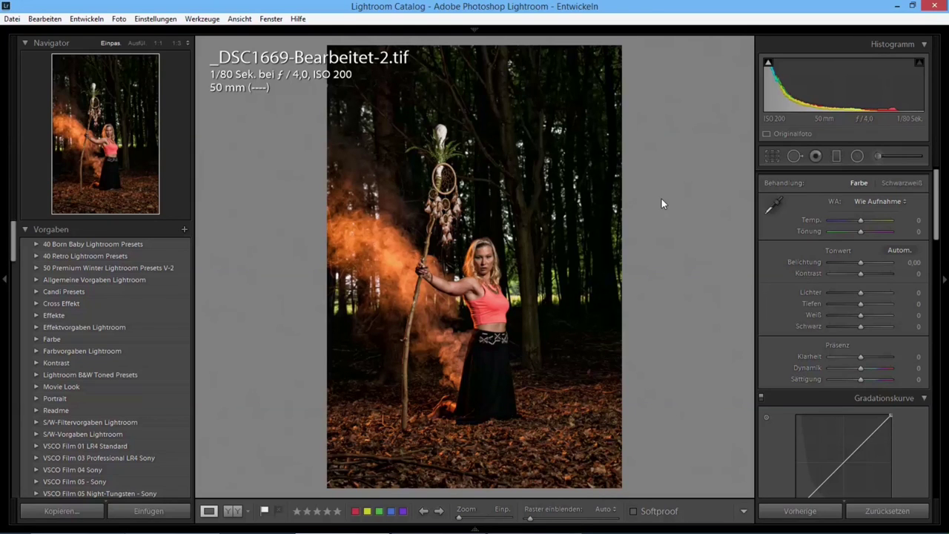
Show the finished _DSC1669-Bearbeitet-2.tif portrait in full-screen preview.
key(f)
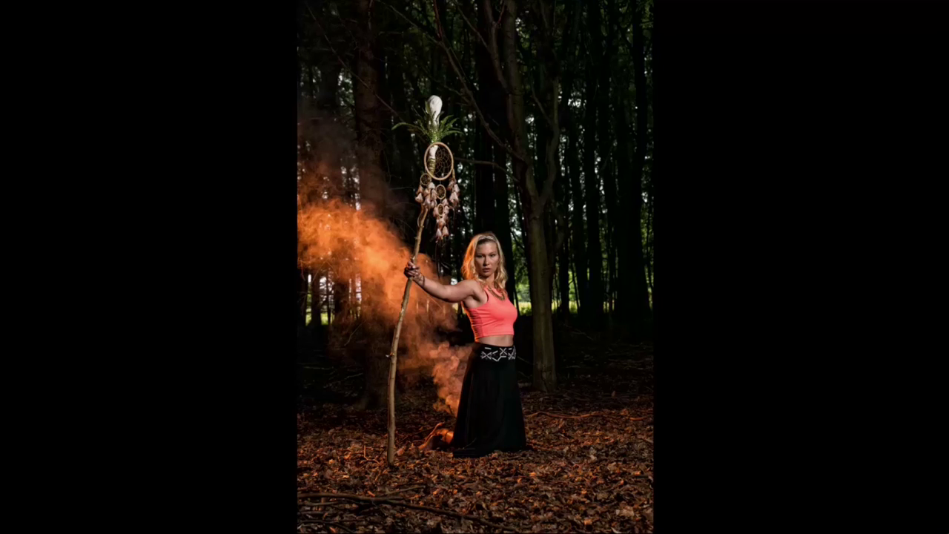
Leave full screen and step through the Library to the two edited TIF versions.
key(f)
key(Left)
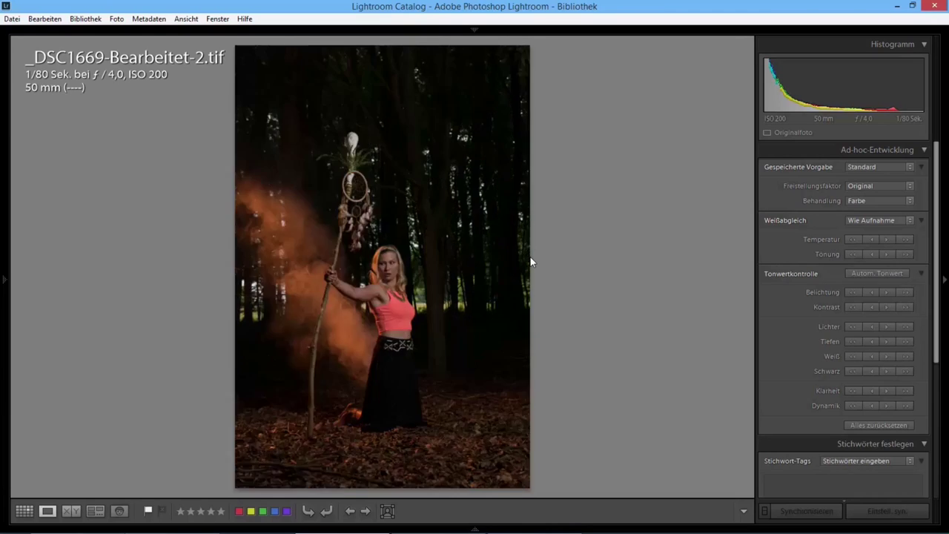
key(Right)
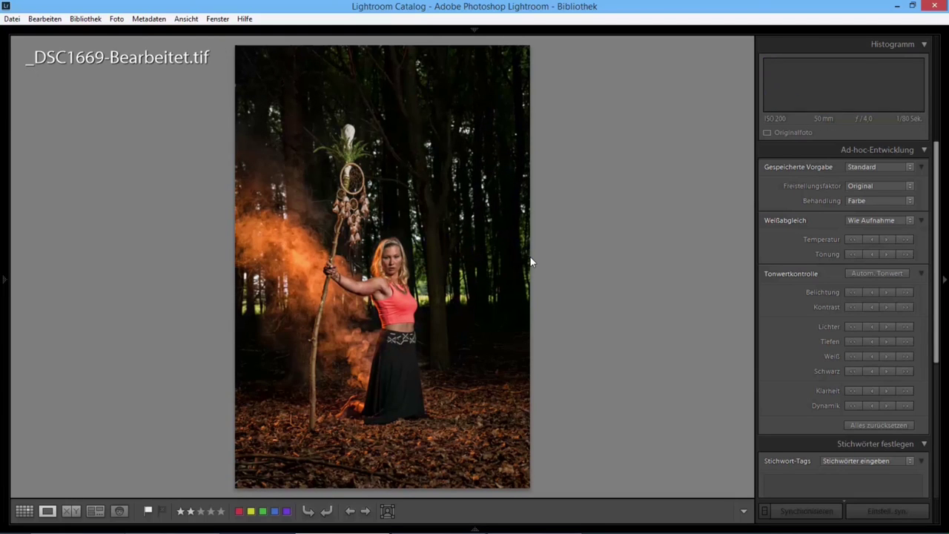
key(Right)
key(Left)
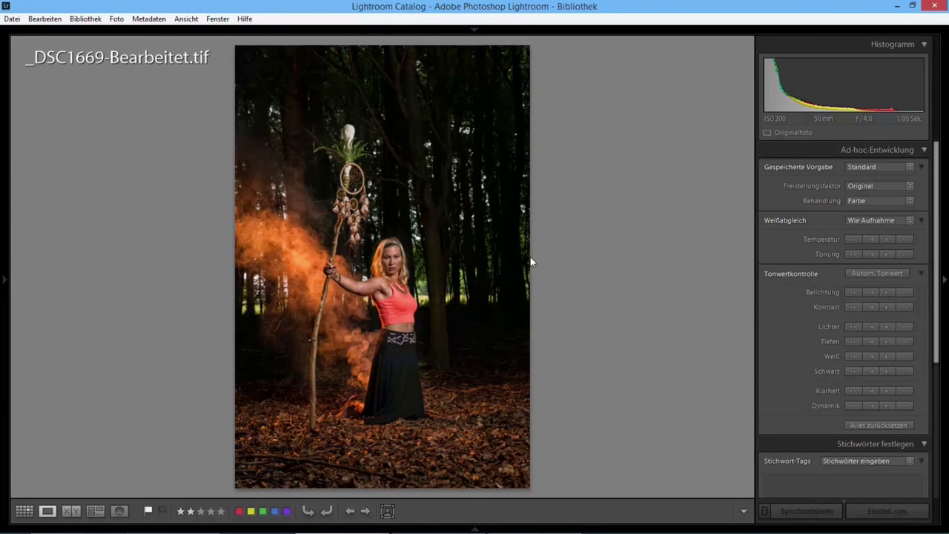
key(Right)
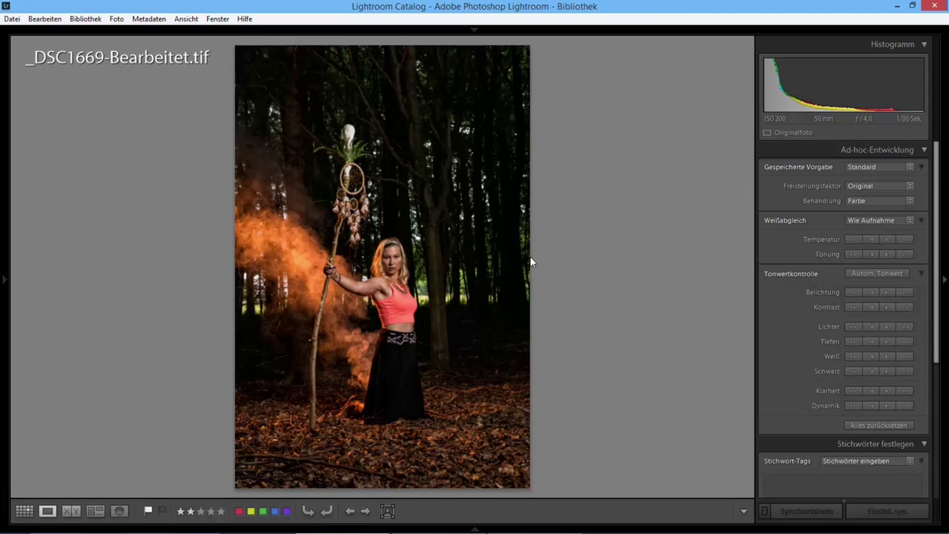
key(Left)
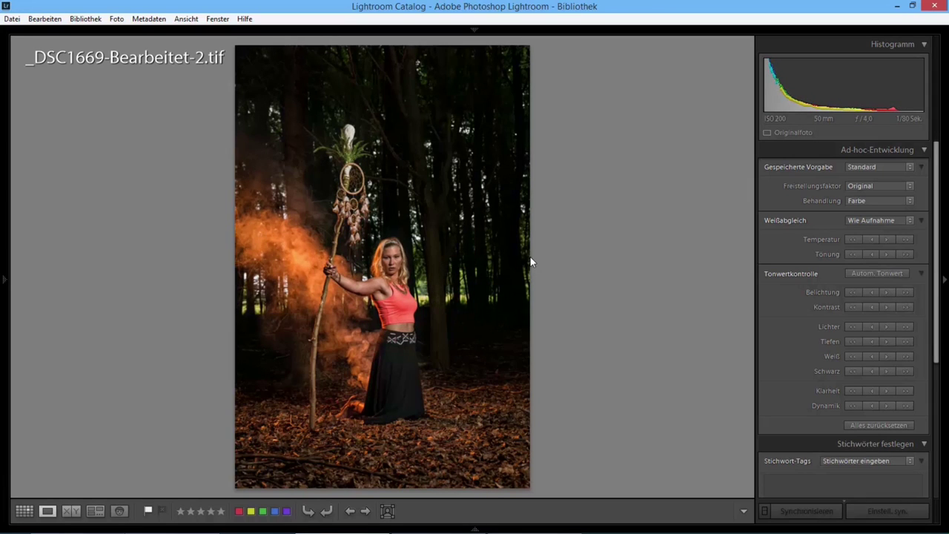
Flip between _DSC1669-Bearbeitet.tif and _DSC1669-Bearbeitet-2.tif, ending on Bearbeitet-2.
key(Right)
key(Left)
key(Right)
key(Left)
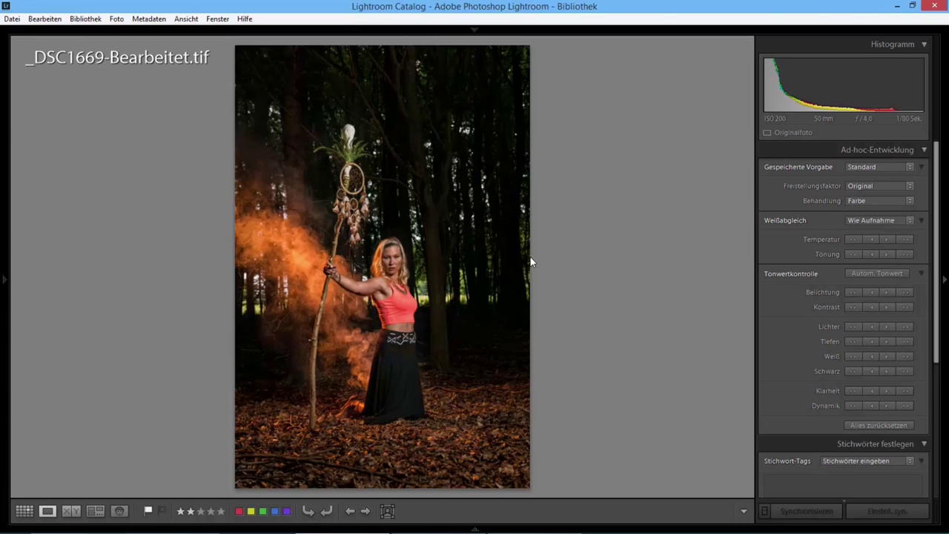
key(Right)
key(Left)
key(Right)
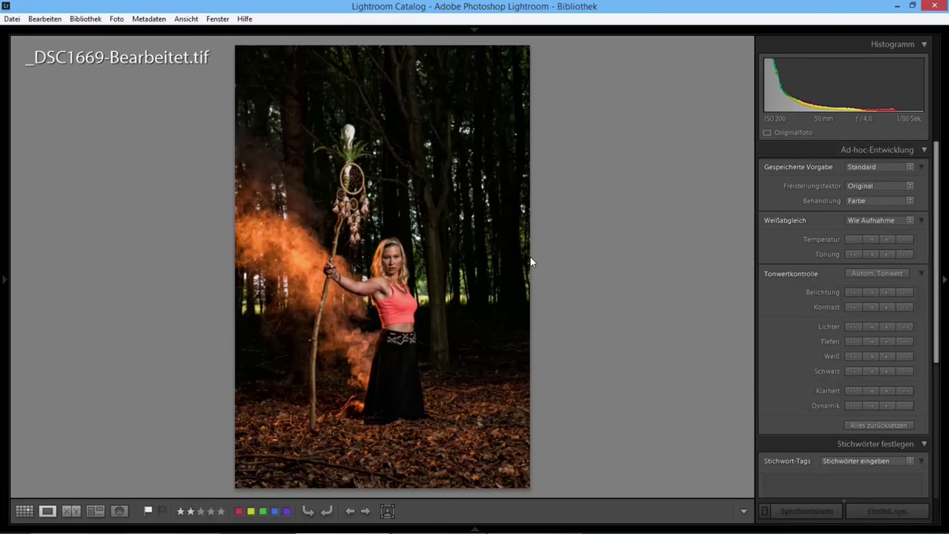
key(Left)
key(Right)
key(Left)
key(Right)
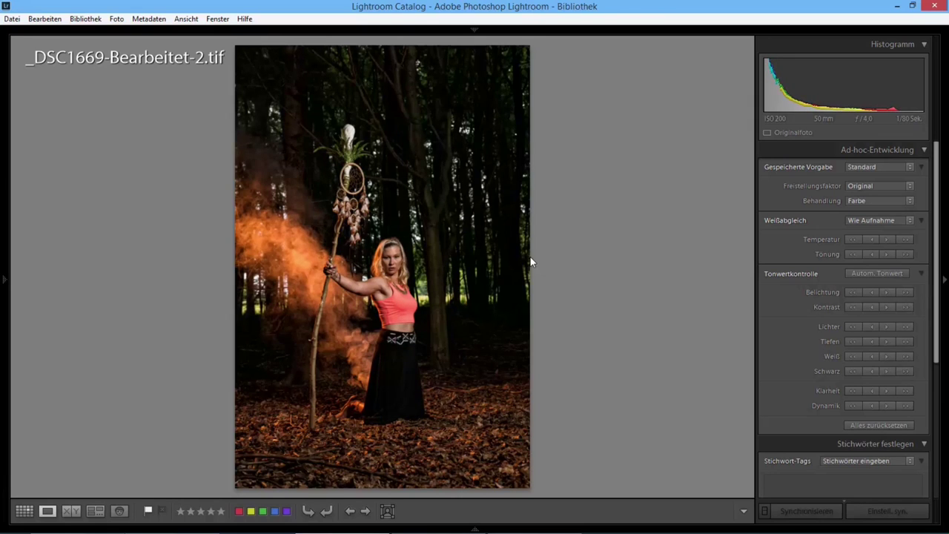
key(Left)
key(Right)
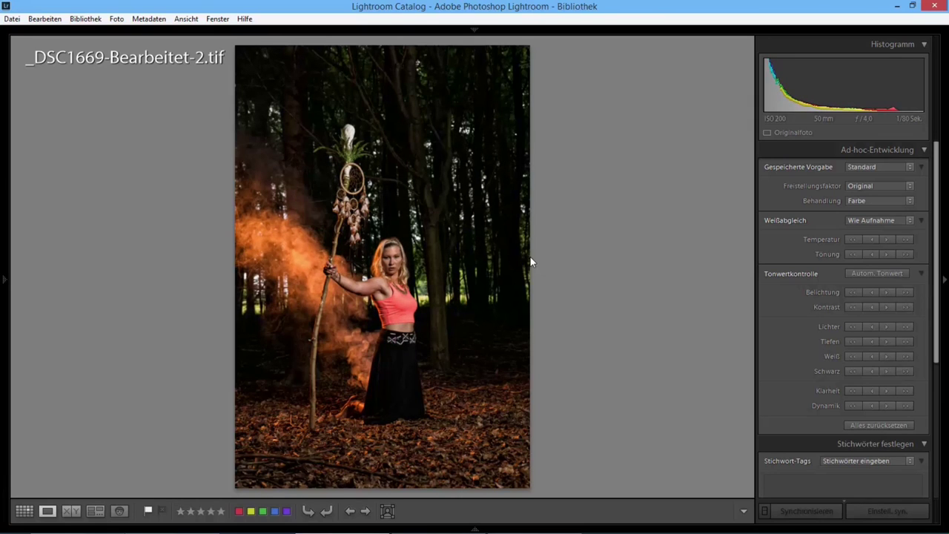